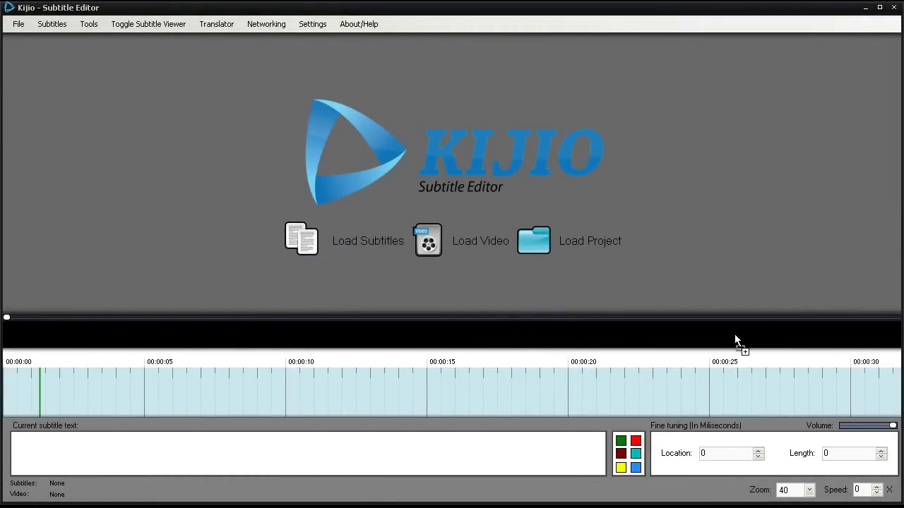
- Load the Elephants Dream video elephantsdream-720-h264-st-aac.mov together with its English subtitle file
drag(424, 385, 416, 373)
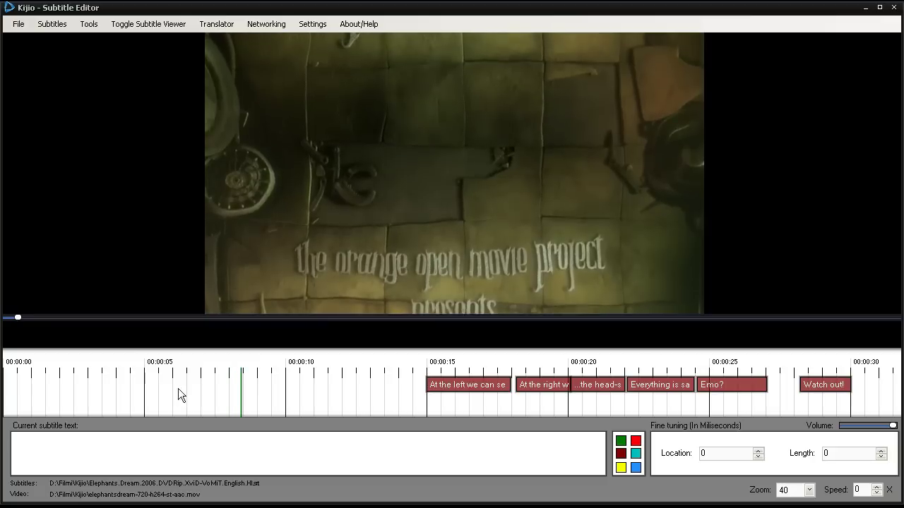
- Add a subtitle at location 5850 with length 3625 reading "You are changed", and a second new subtitle starting at about 10 seconds
drag(169, 384, 272, 387)
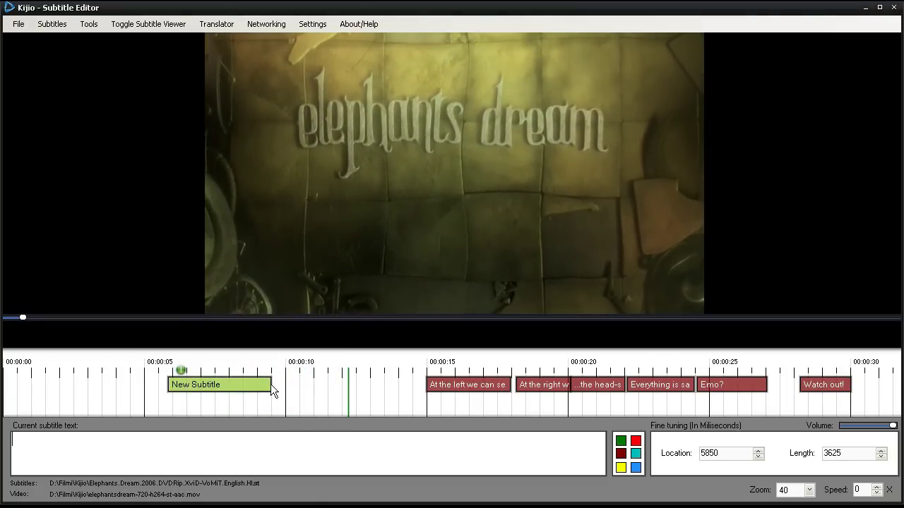
drag(284, 384, 253, 393)
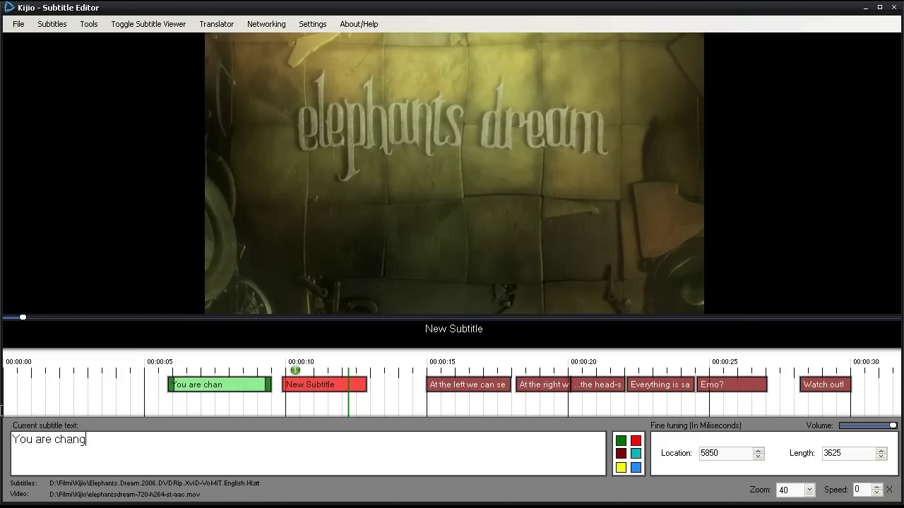
- Move the placeholder "New Subtitle" to location 275 with length 5175, and delete it from the timeline
click(341, 390)
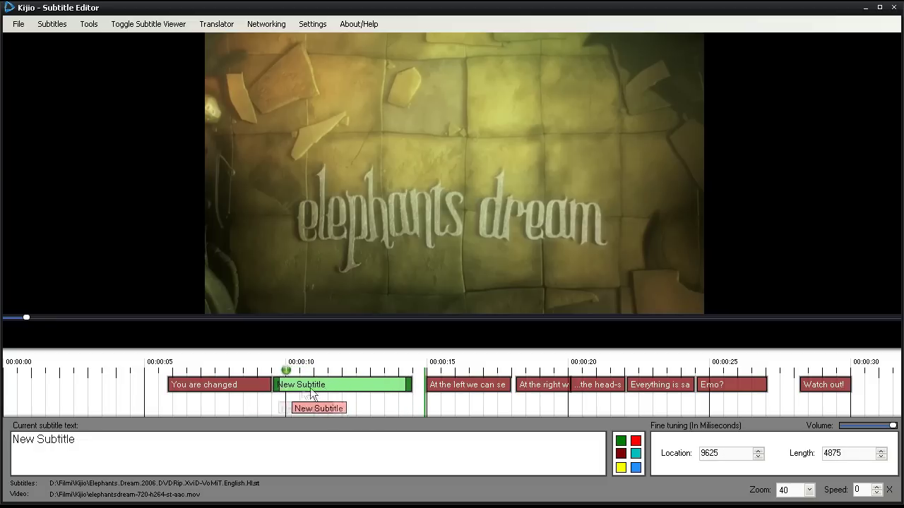
drag(124, 394, 71, 390)
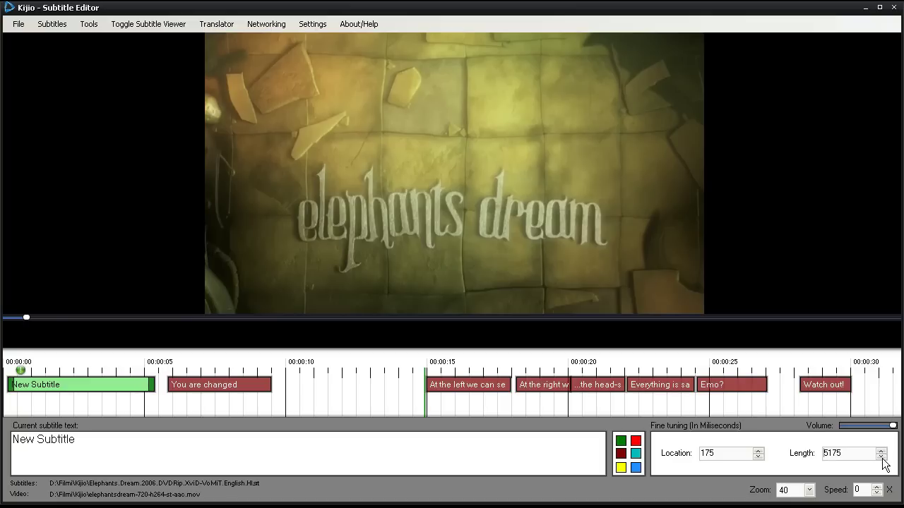
drag(99, 380, 103, 381)
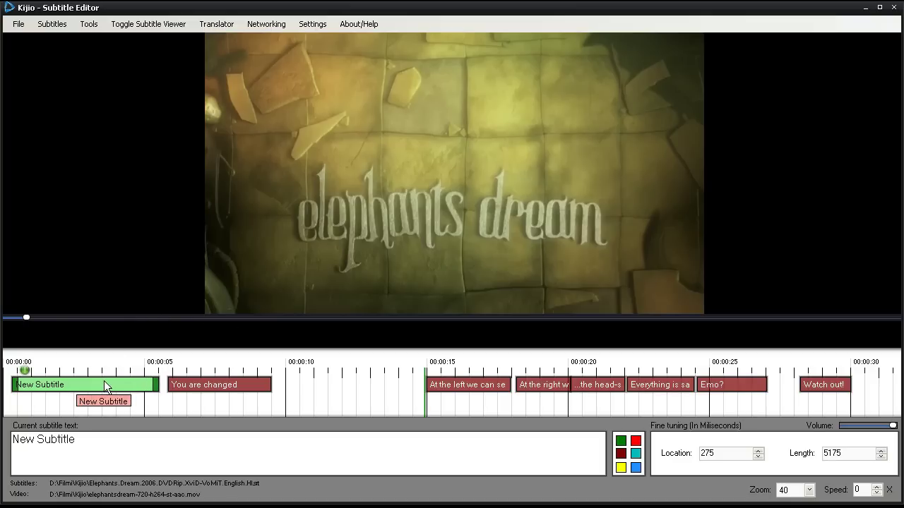
key(Delete)
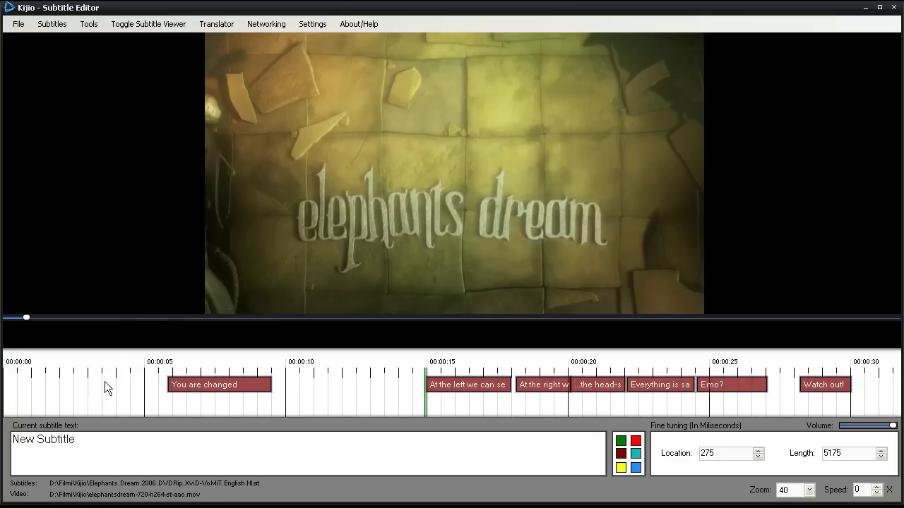
- Colour the "You are changed" subtitle turquoise and move the group from "At the left we can see" through "Emo?" to start at 13366
click(230, 387)
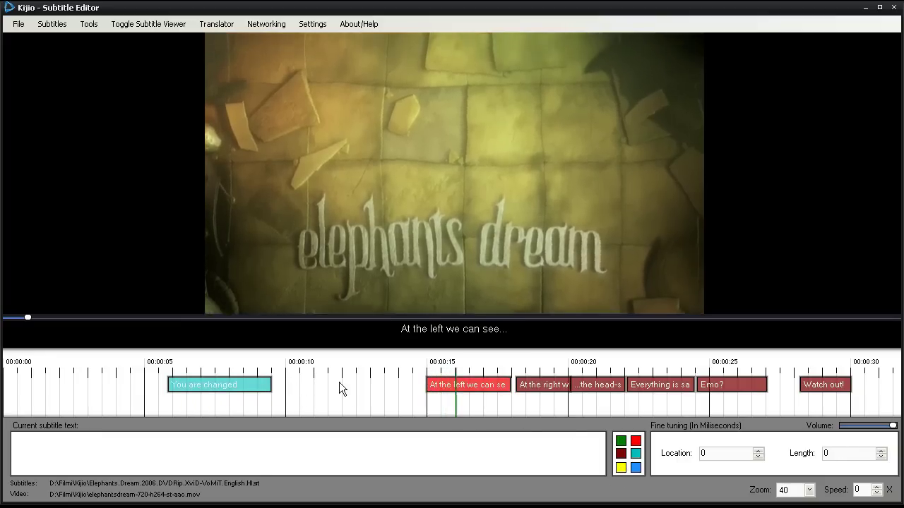
drag(348, 386, 668, 398)
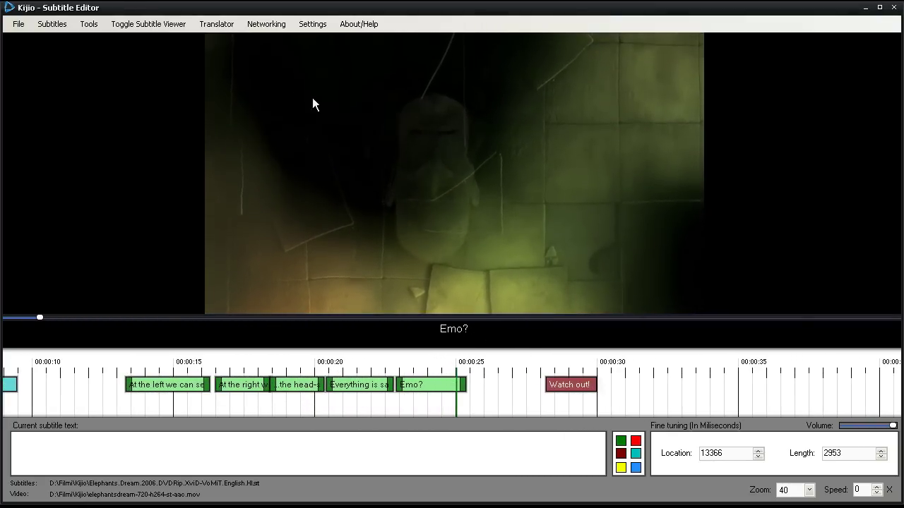
- Extend the selection to all subtitles and shift them together to a later time on the timeline
click(89, 24)
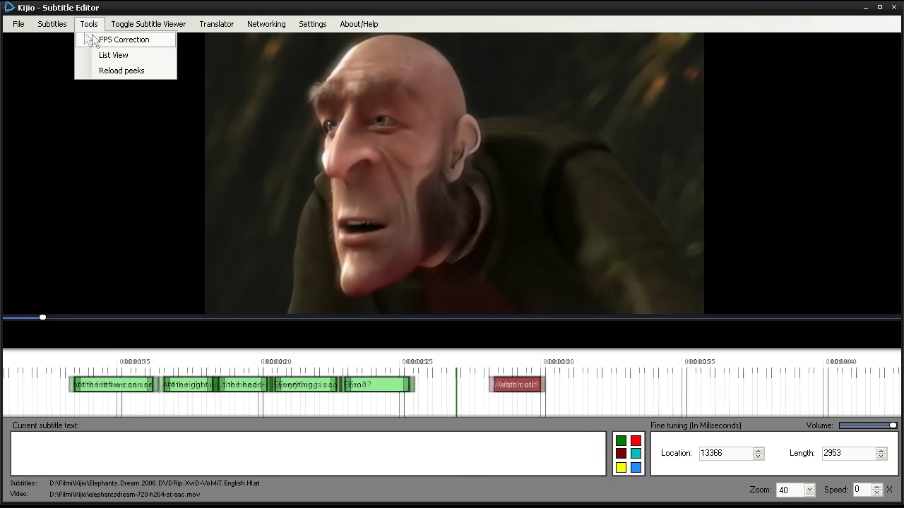
mouse_move(52, 24)
mouse_move(64, 38)
click(173, 41)
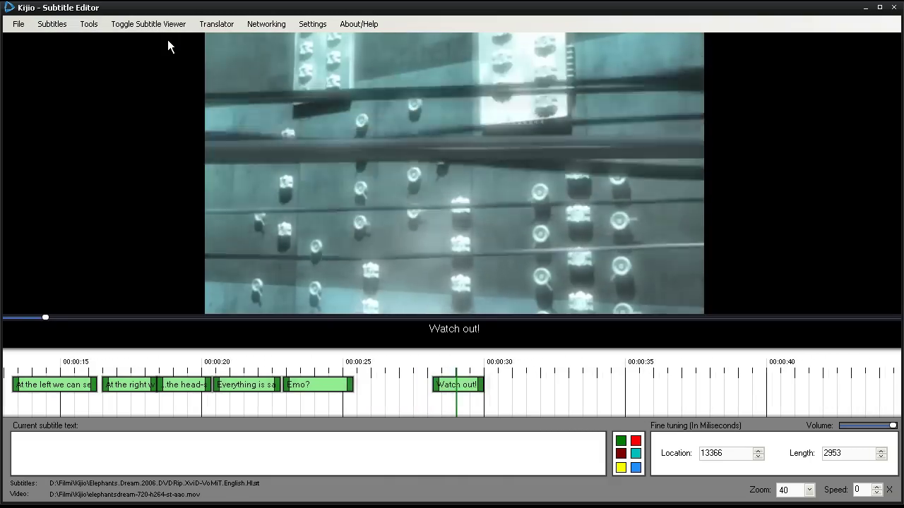
drag(290, 387, 317, 392)
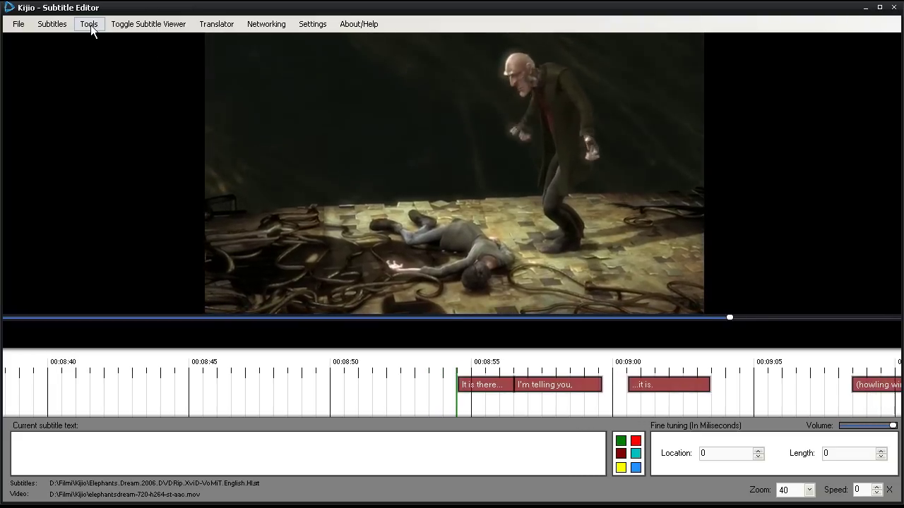
- Open FPS Correction and gradually lower the FPS speed ratio to 0.9969600
click(90, 25)
click(99, 39)
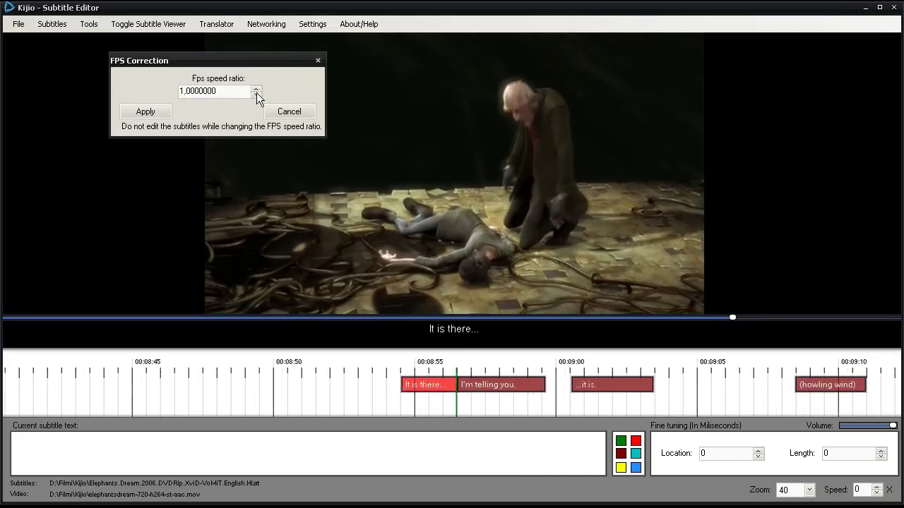
click(256, 94)
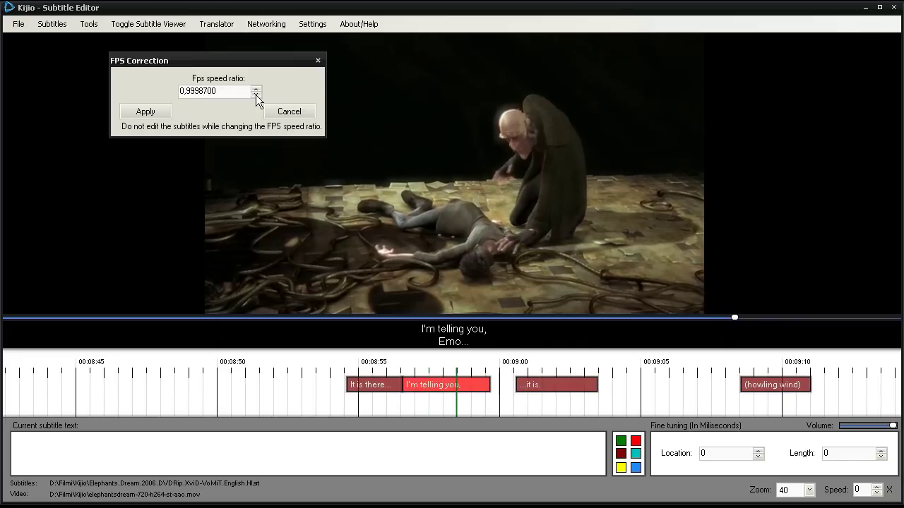
click(255, 95)
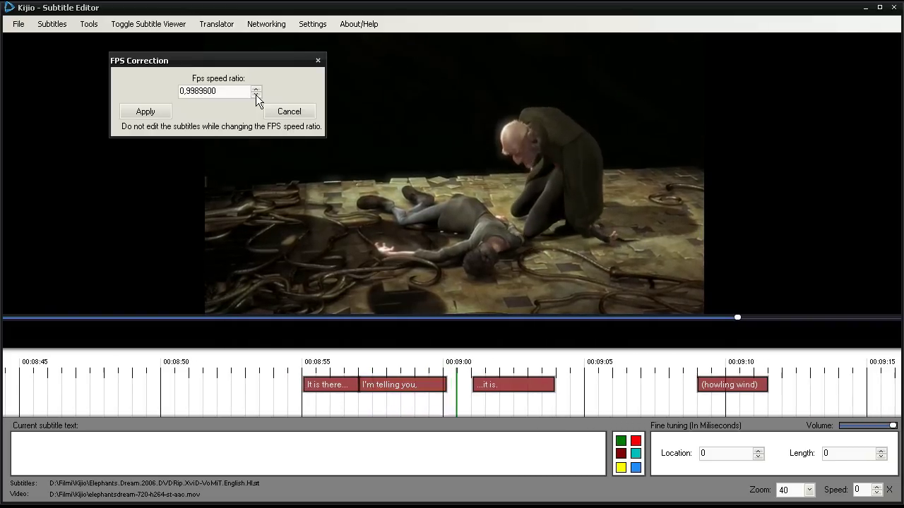
click(256, 95)
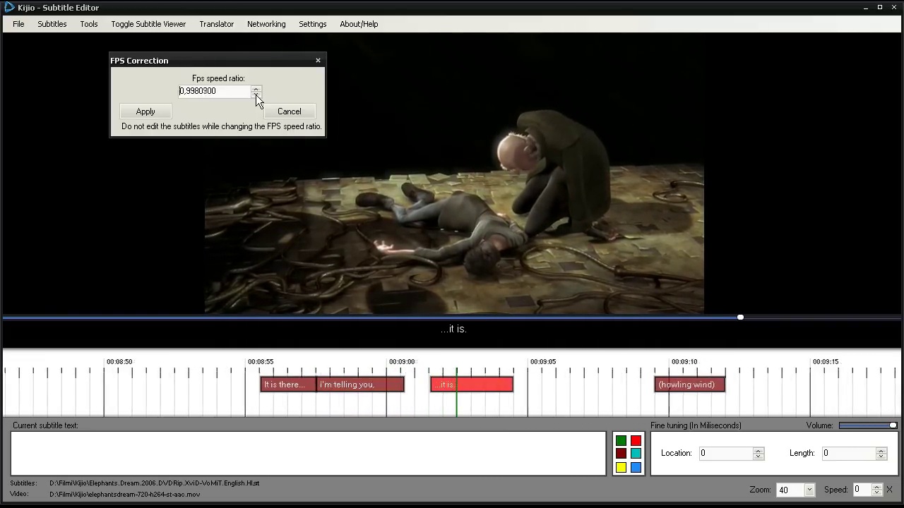
click(256, 95)
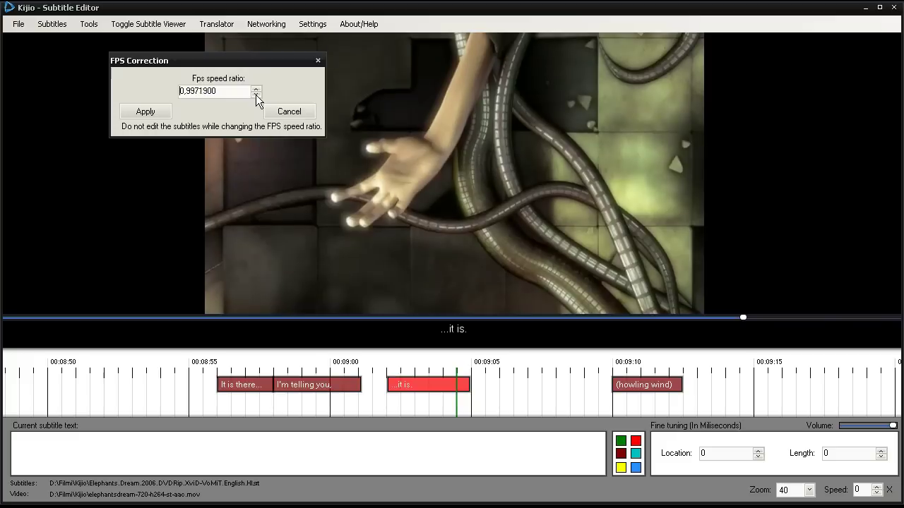
click(256, 94)
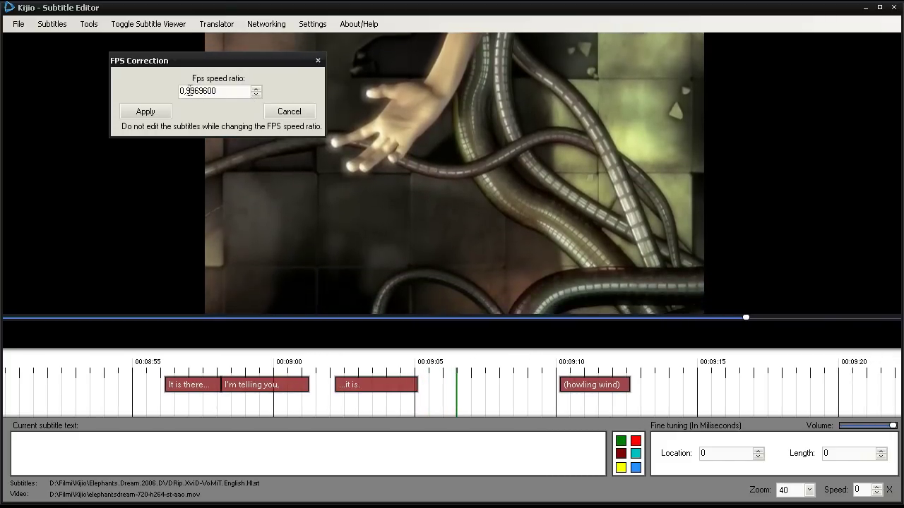
- Set the FPS speed ratio to 0.9567500 and apply the correction to the subtitles
click(189, 90)
key(Delete)
text(5693)
click(256, 95)
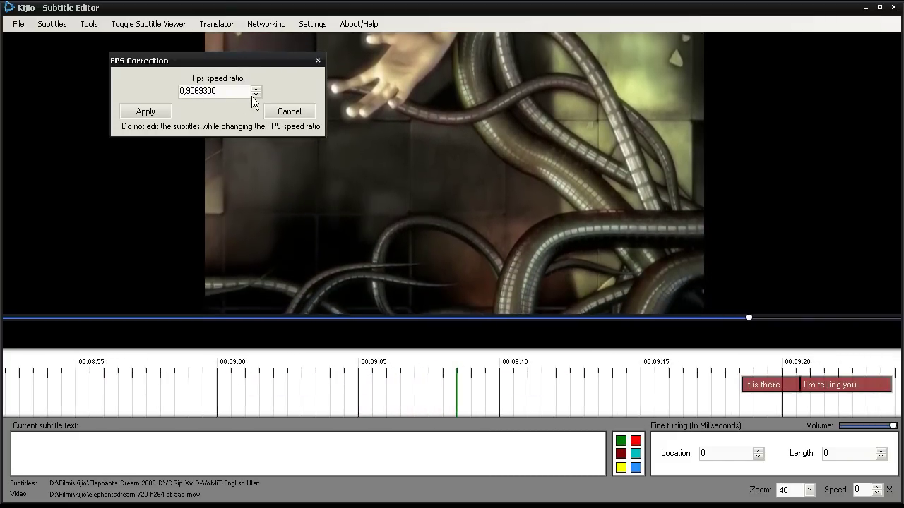
click(255, 95)
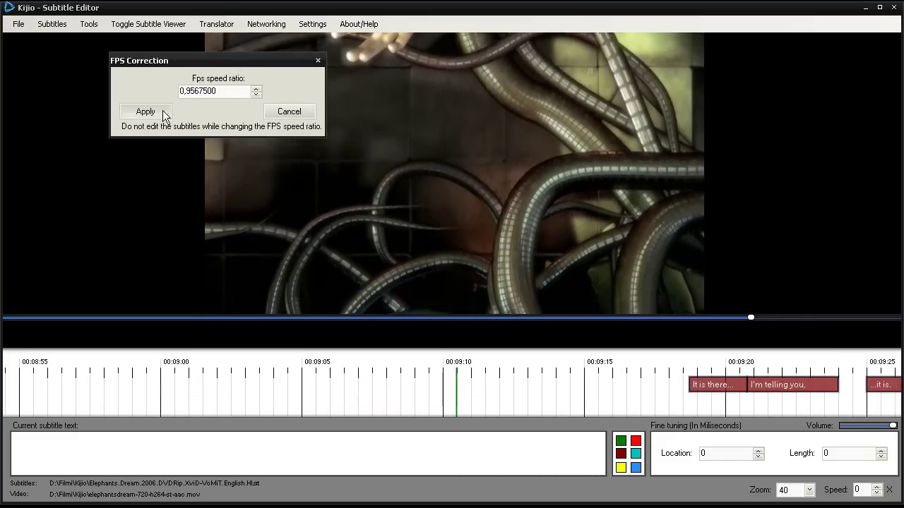
click(146, 112)
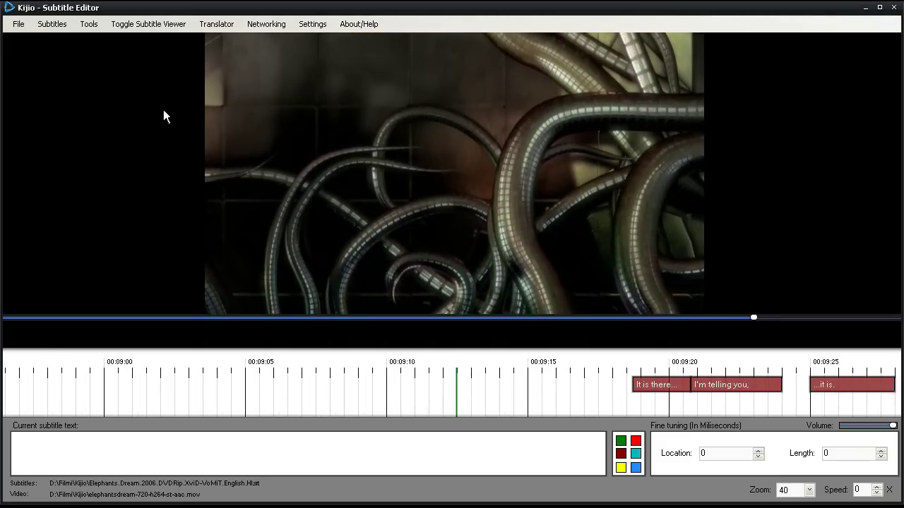
- Open a Slovenian subtitle file as the secondary subtitles alongside the English ones
click(18, 24)
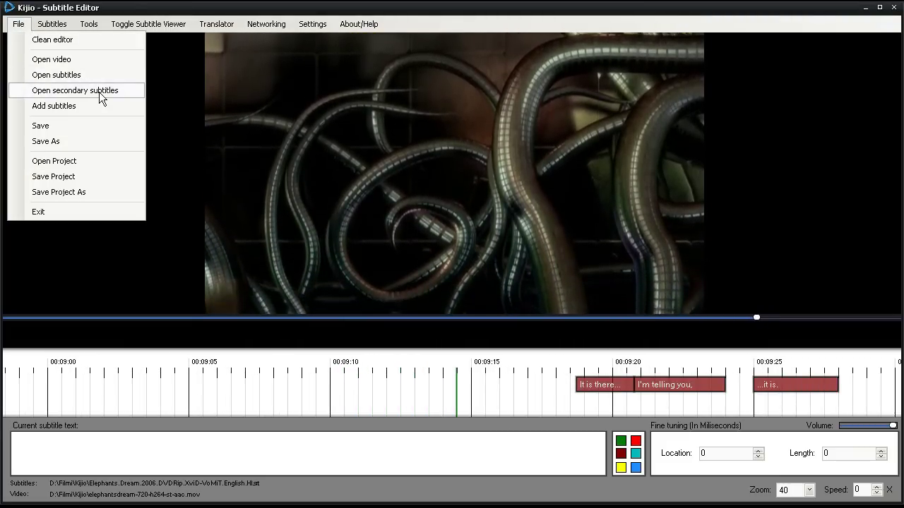
click(99, 92)
double_click(374, 105)
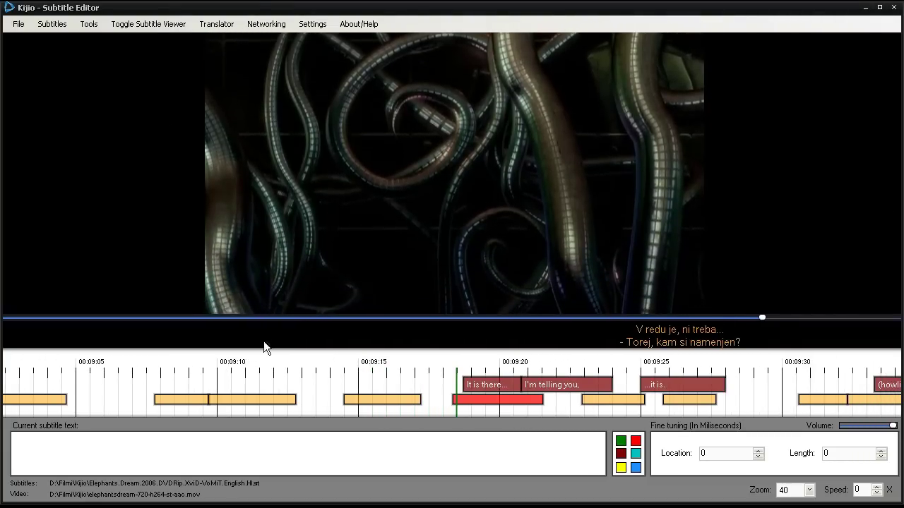
- Translate the subtitles from "At the left we can see" through "Emo?" from English to Slovenian
drag(282, 317, 30, 317)
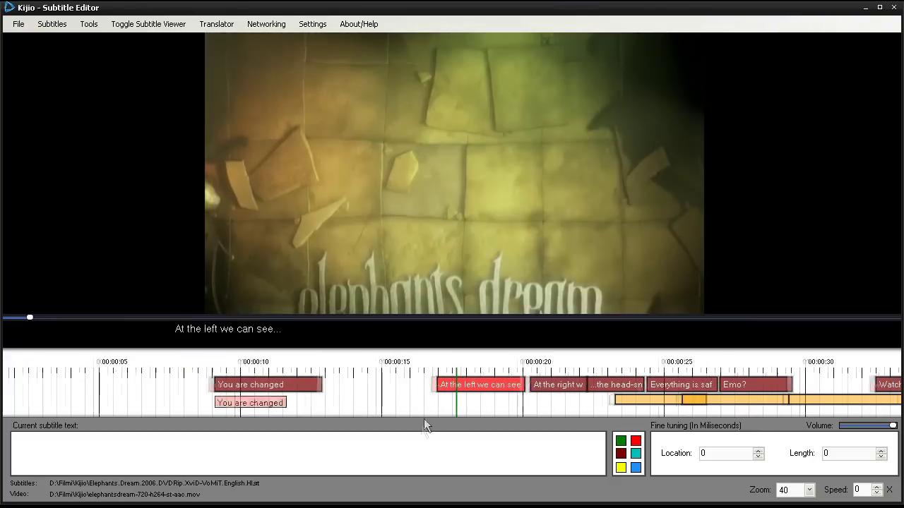
drag(385, 375, 727, 393)
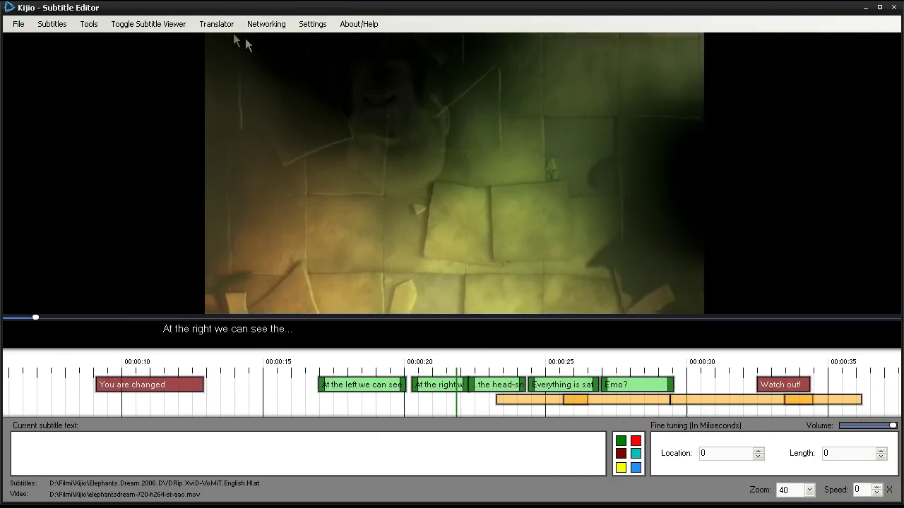
click(216, 23)
click(219, 54)
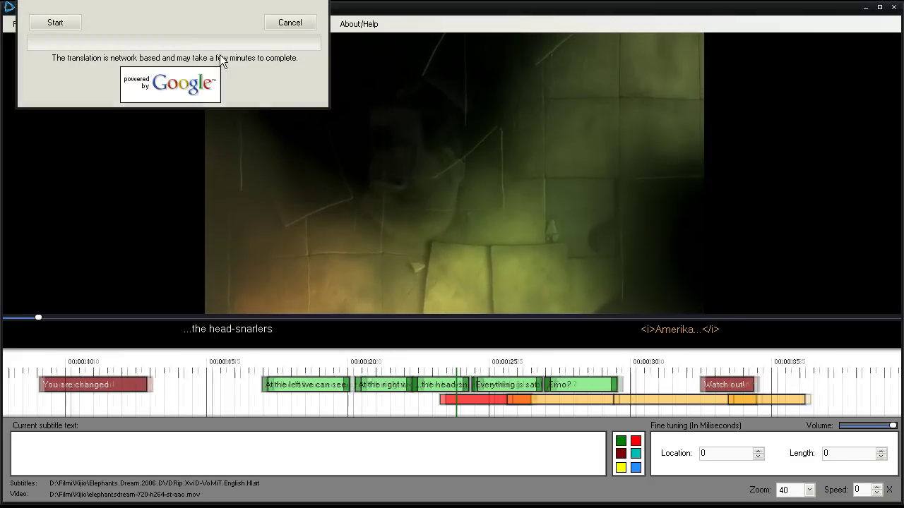
click(332, 81)
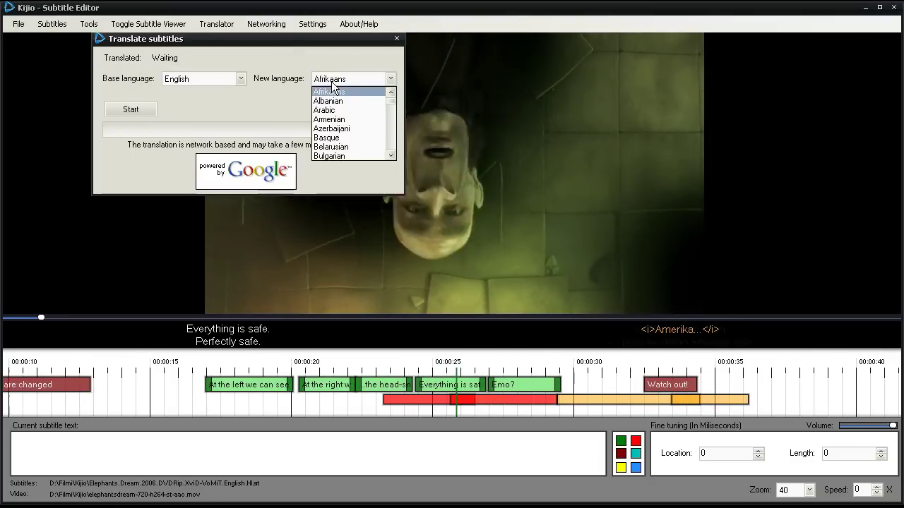
key(s)
key(s)
key(s)
key(Return)
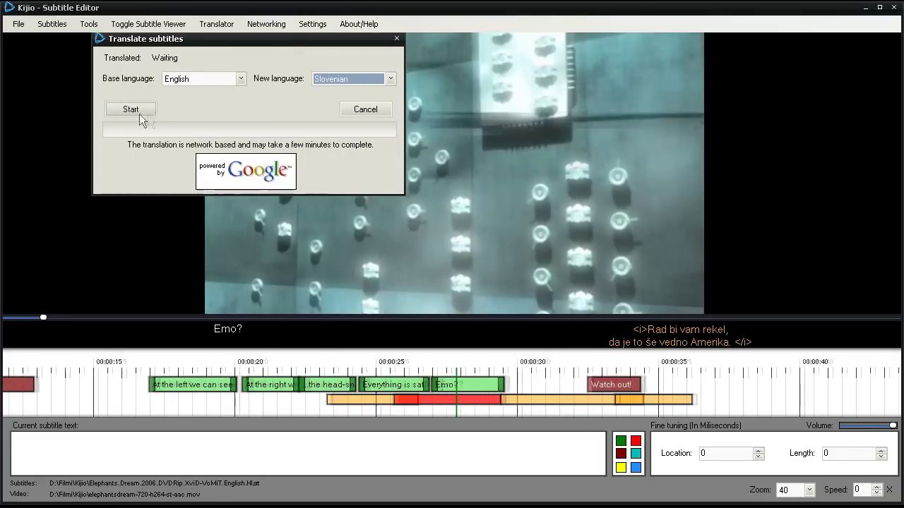
click(141, 118)
click(426, 301)
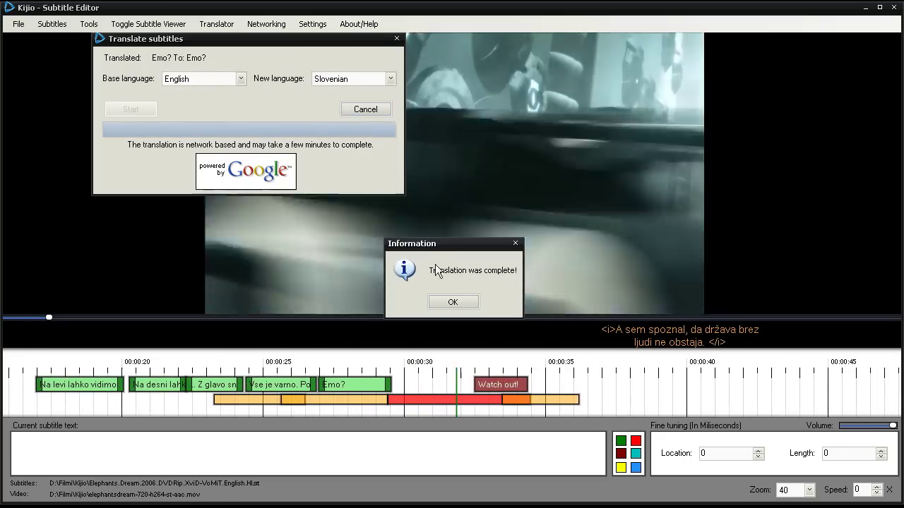
click(452, 301)
click(40, 363)
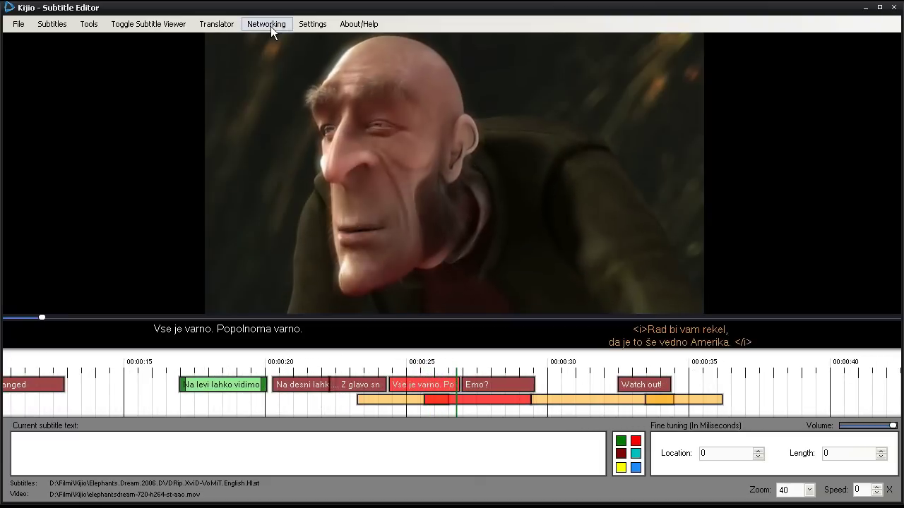
- Host a networking session on port 2310 without a password, and close the Networking window
click(270, 27)
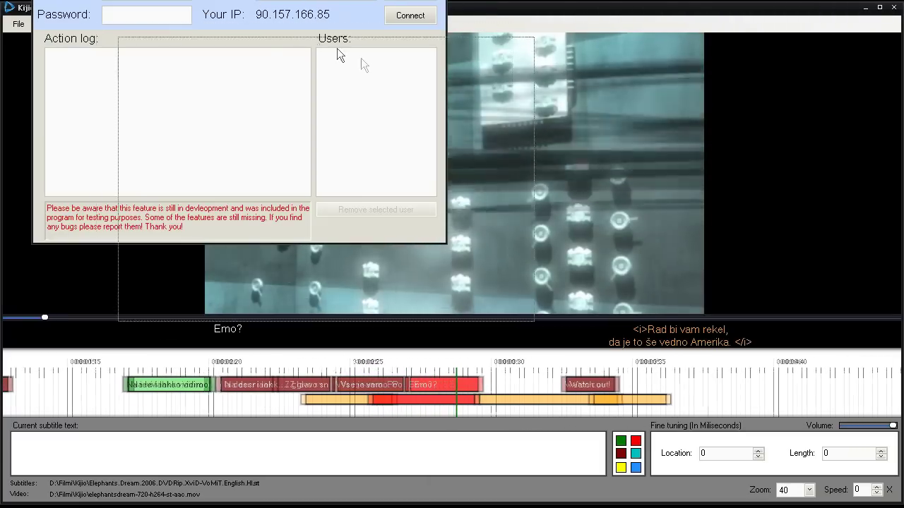
drag(360, 59, 456, 50)
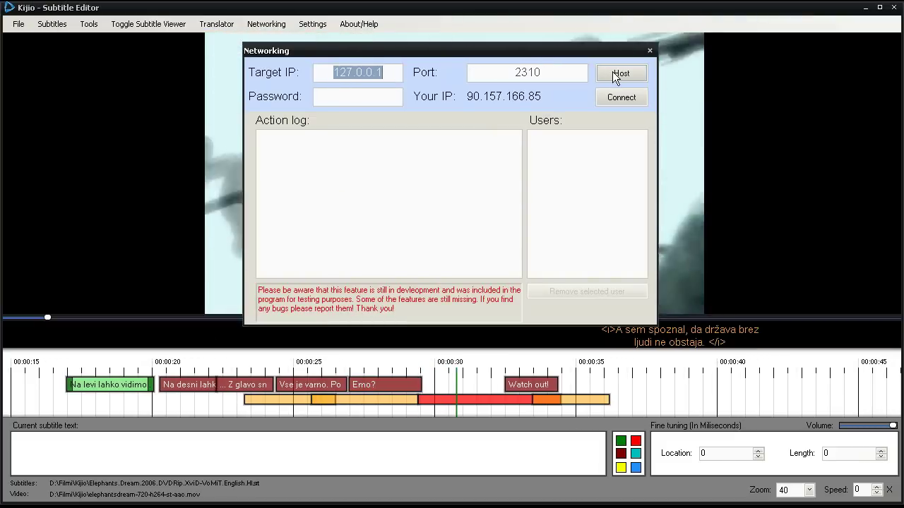
click(626, 74)
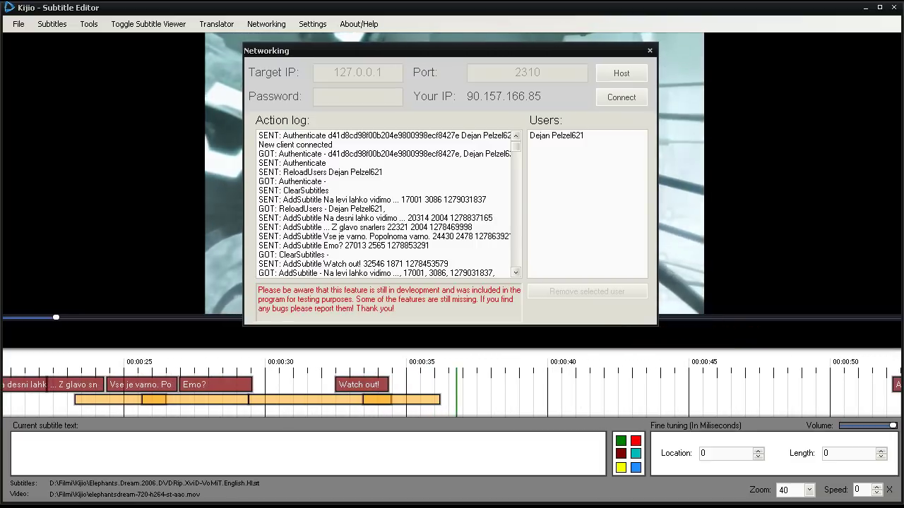
click(650, 53)
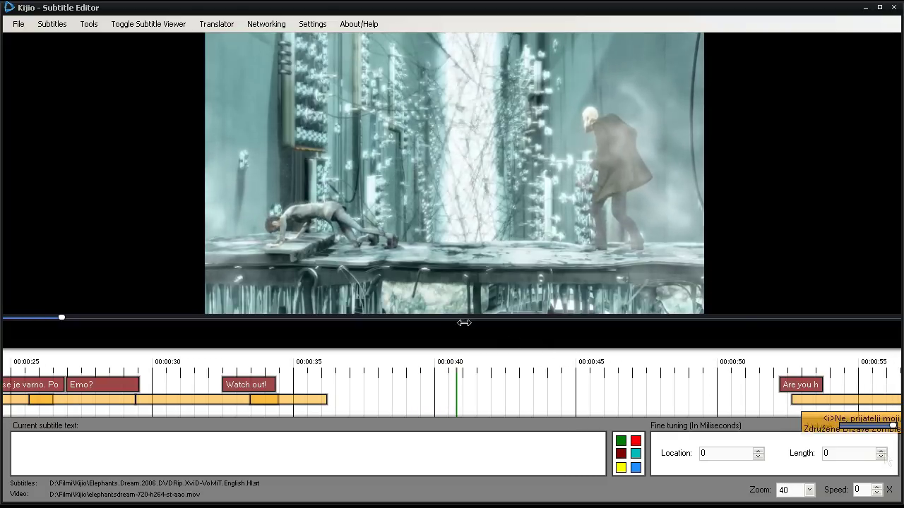
click(9, 318)
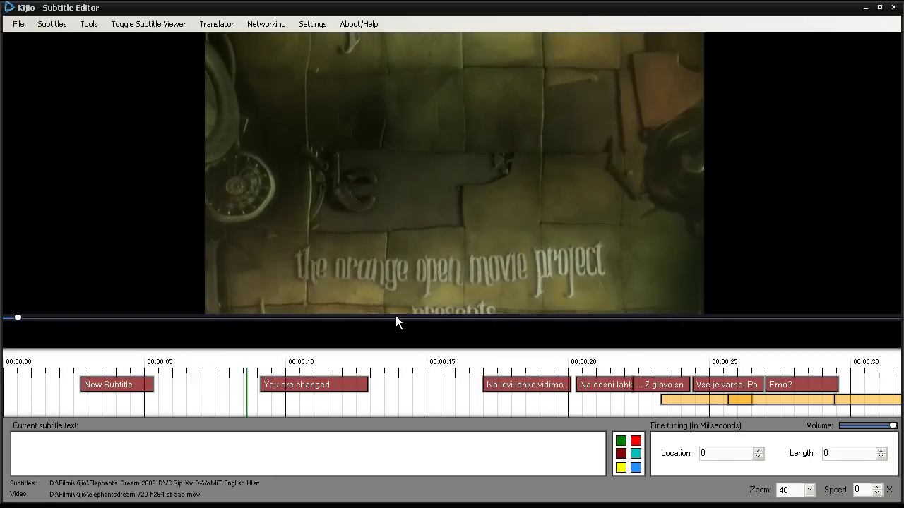
- Clear the loaded video and all subtitles from the editor and confirm
click(18, 24)
click(28, 210)
click(452, 302)
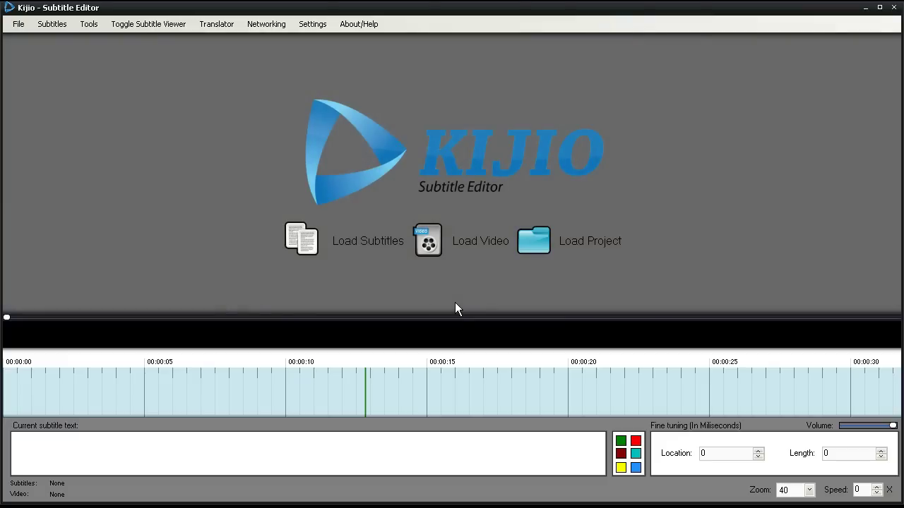